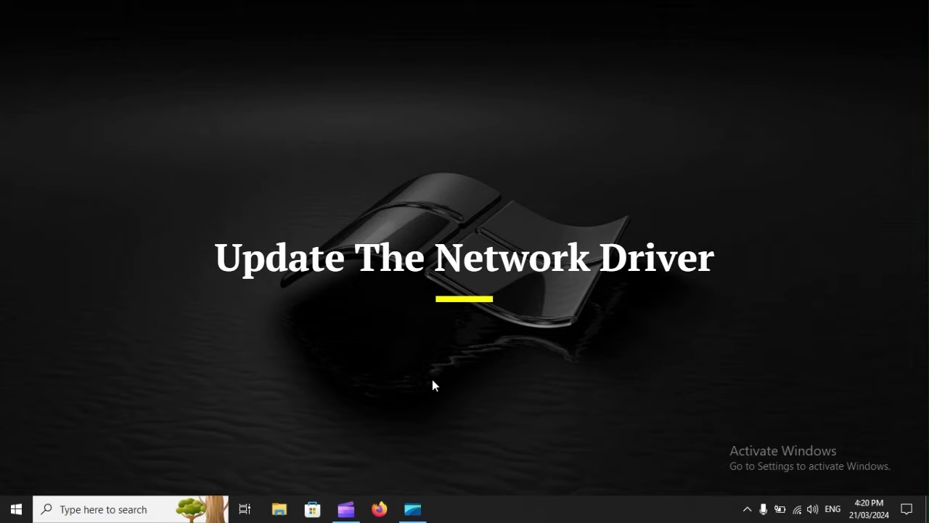
Launch Device Manager by searching devmgmt.msc from the Start menu.
{"action": "key", "text": "super"}
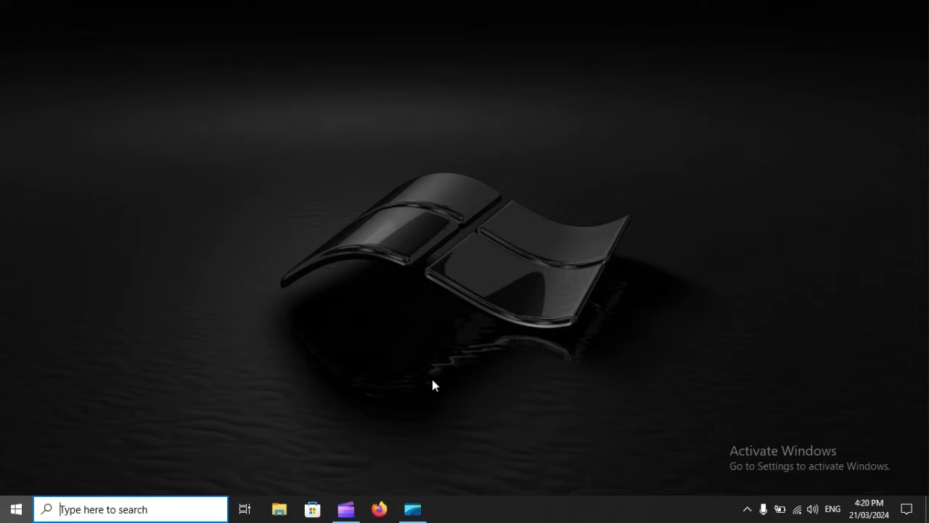
{"action": "type", "text": "devmgmt.msc"}
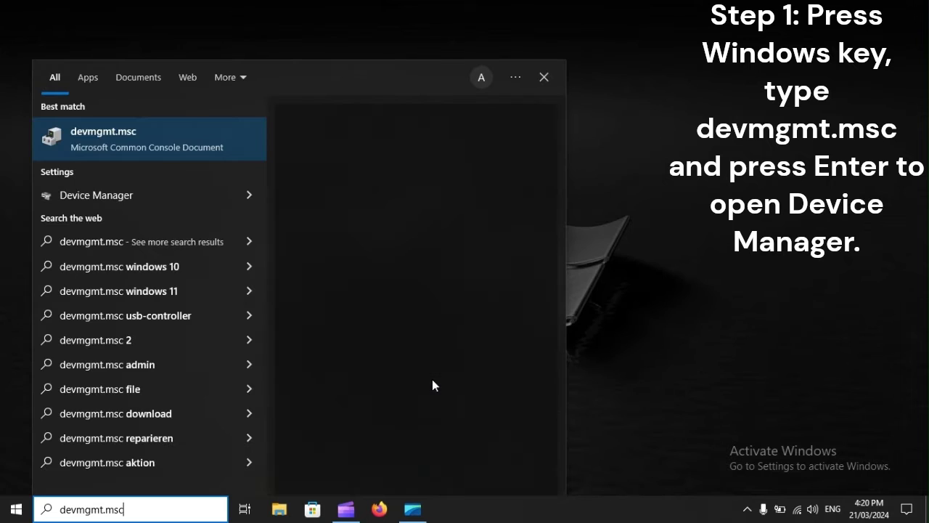
{"action": "key", "text": "Return"}
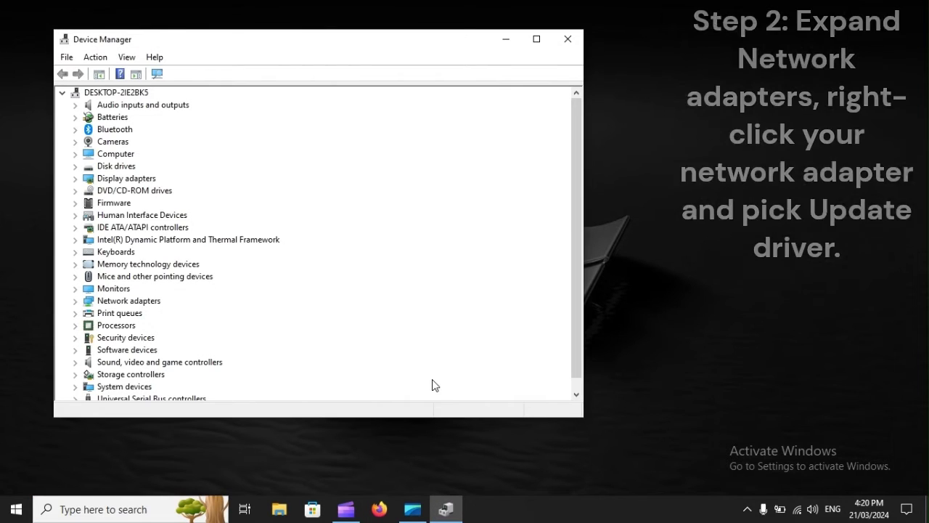
Start Update driver for the Realtek RTL8723BE Wireless LAN adapter under Network adapters.
{"action": "left_click", "coordinate": [116, 301]}
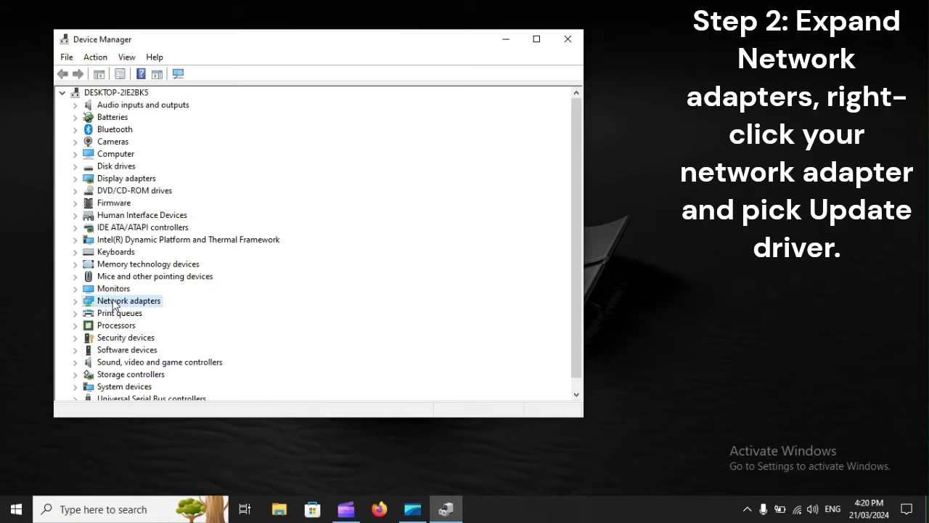
{"action": "left_click", "coordinate": [77, 305]}
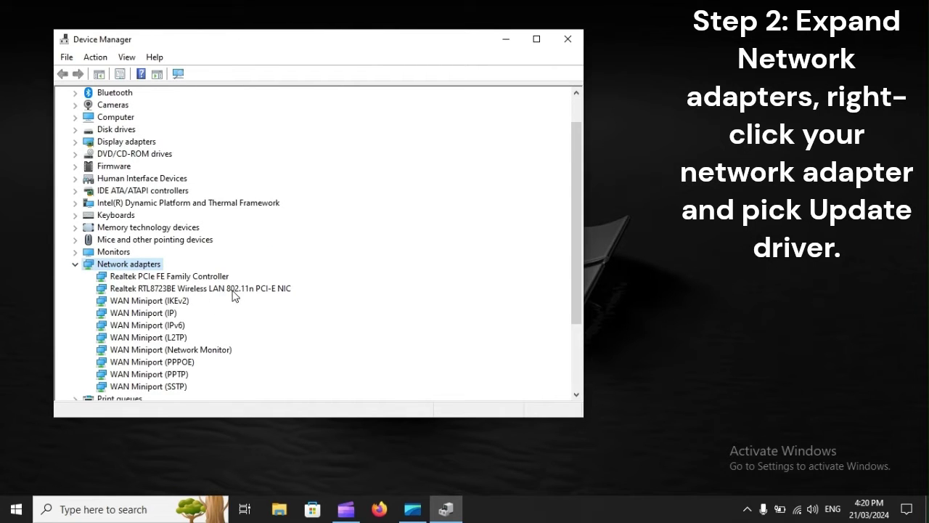
{"action": "right_click", "coordinate": [232, 291]}
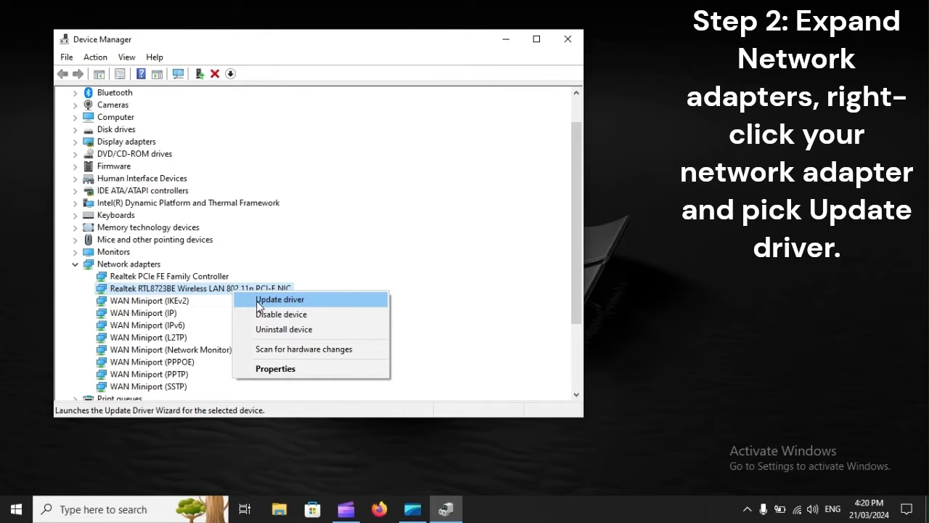
{"action": "left_click", "coordinate": [297, 305]}
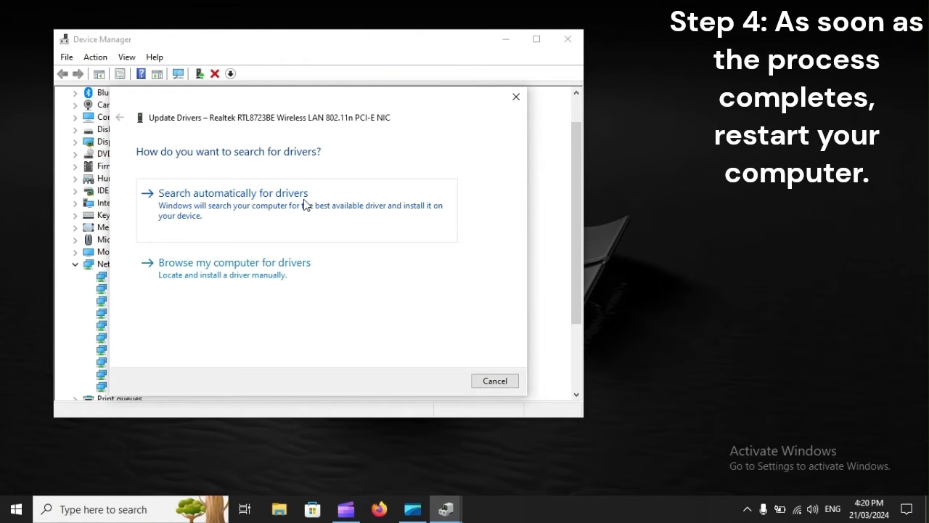
Restart the computer from the Start menu's power options.
{"action": "left_click", "coordinate": [16, 509]}
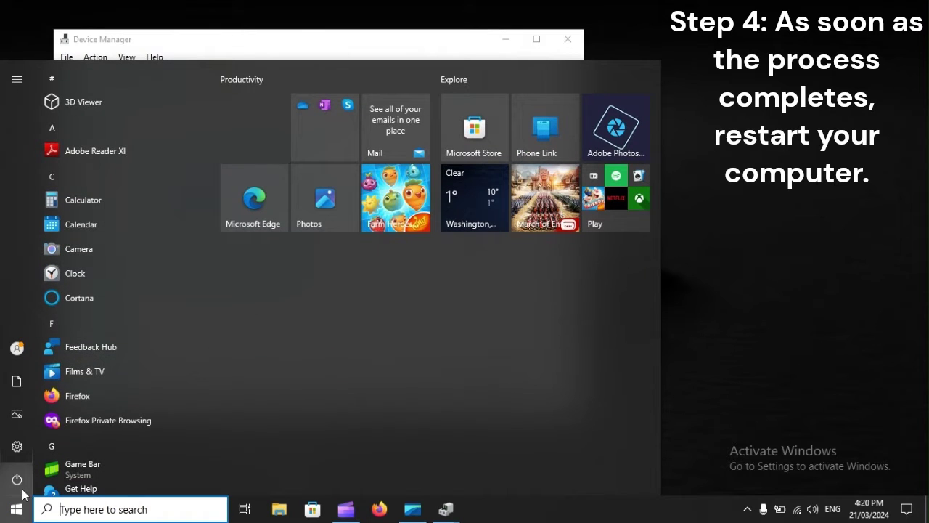
{"action": "left_click", "coordinate": [16, 479]}
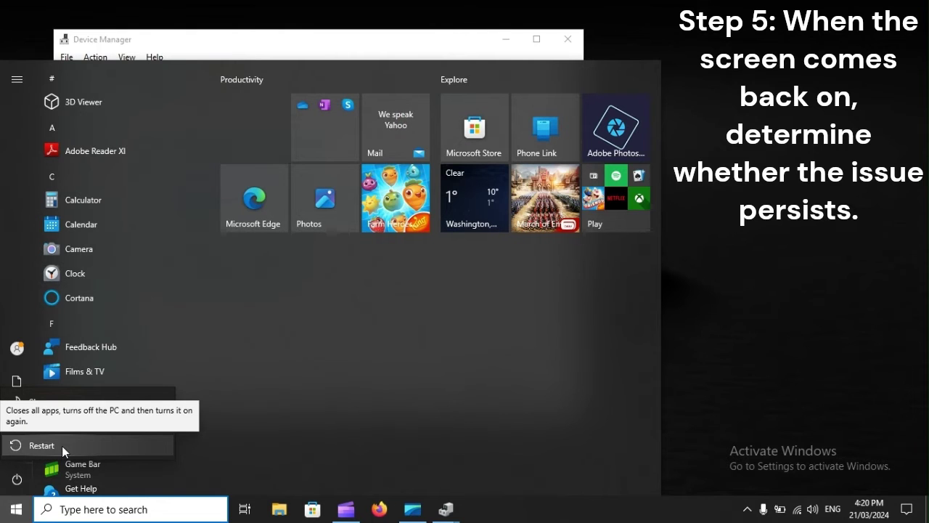
{"action": "left_click", "coordinate": [62, 446]}
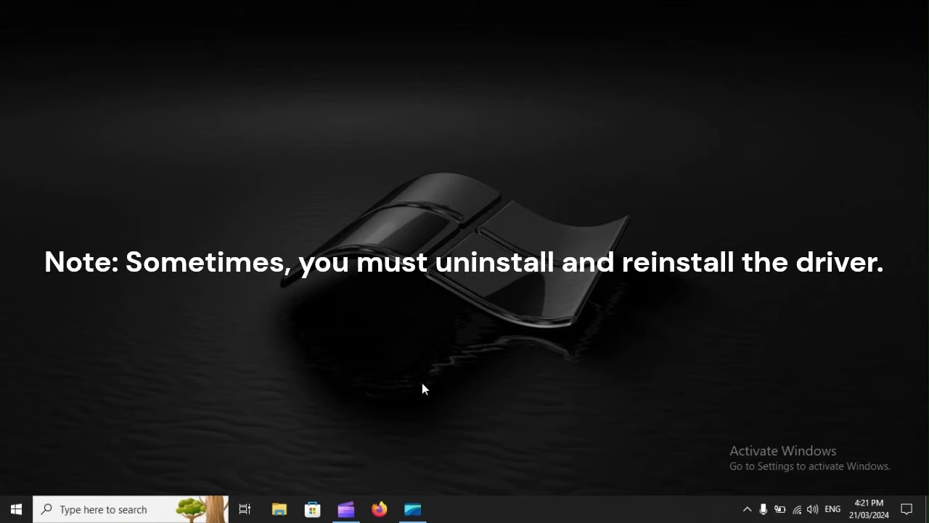
Reopen Device Manager via a devmgmt.msc Start search.
{"action": "key", "text": "super"}
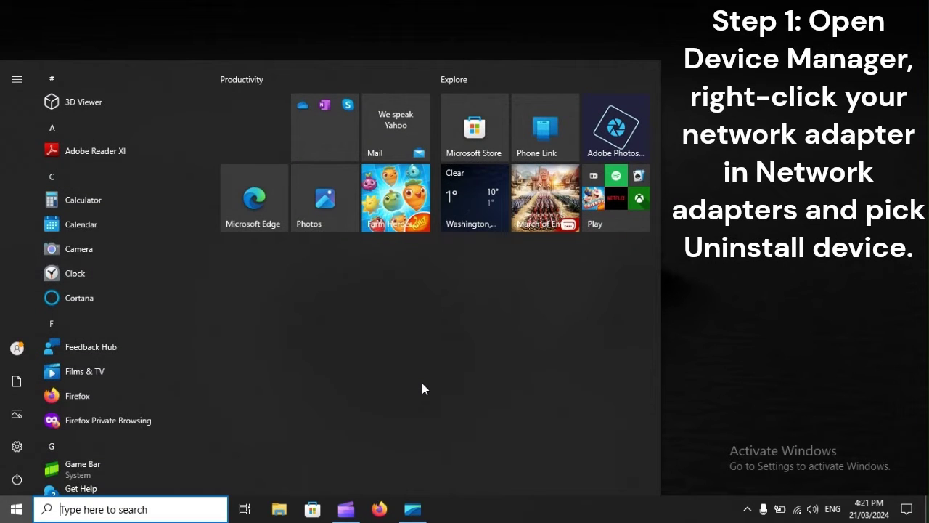
{"action": "type", "text": "devmgmt.msc"}
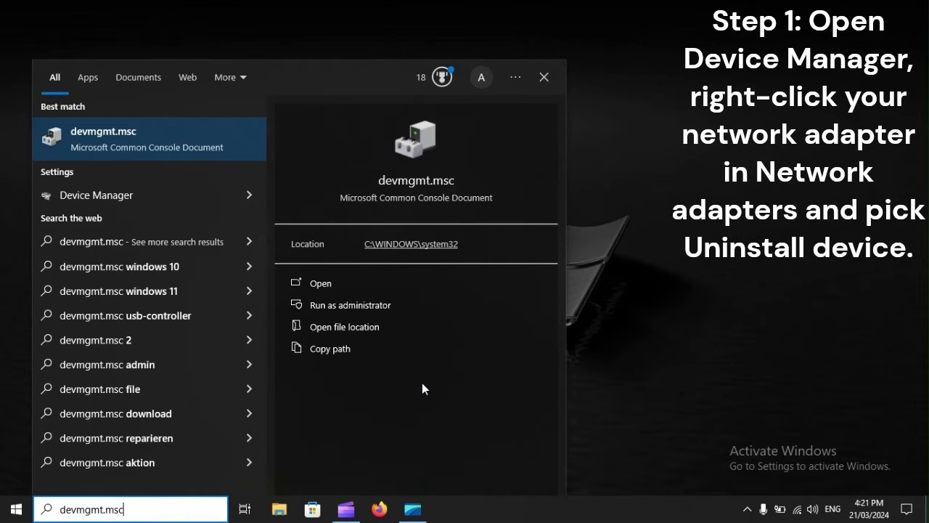
{"action": "key", "text": "Return"}
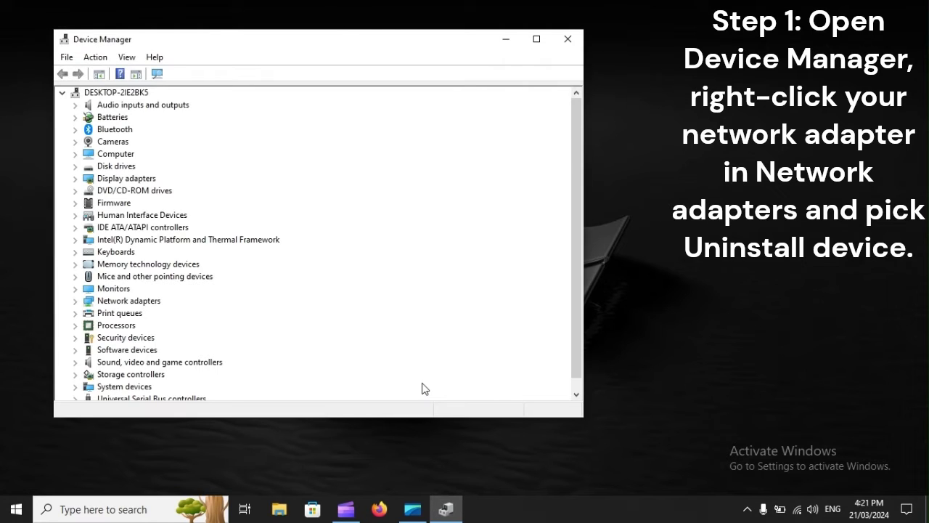
Uninstall the Realtek RTL8723BE wireless adapter from Network adapters.
{"action": "left_click", "coordinate": [141, 305]}
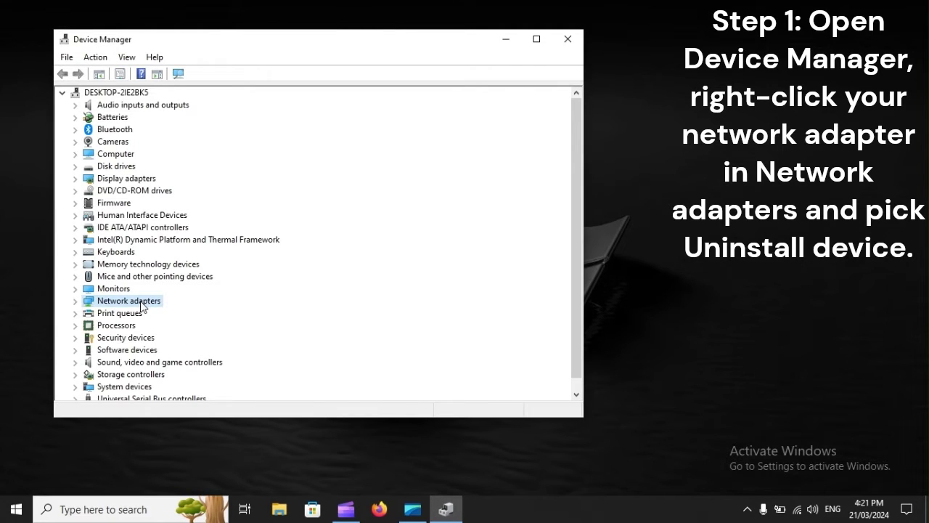
{"action": "left_click", "coordinate": [75, 300]}
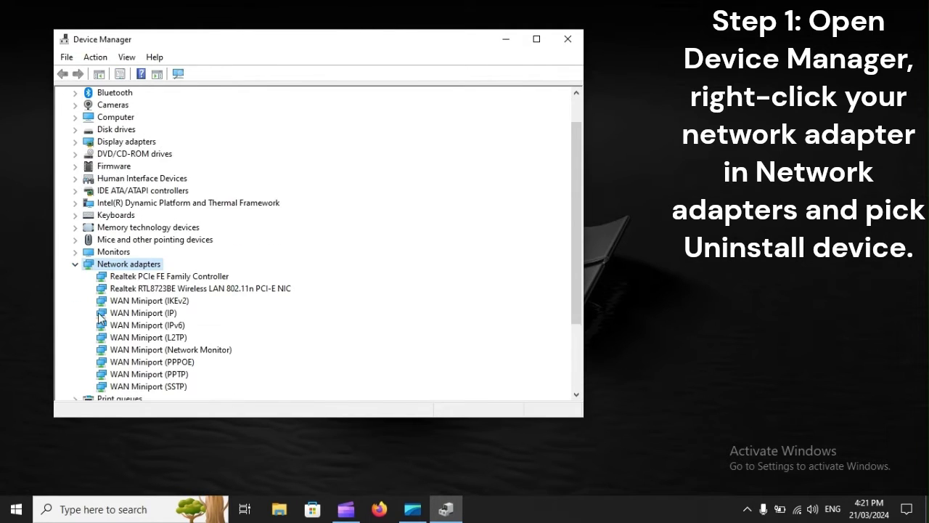
{"action": "right_click", "coordinate": [249, 290]}
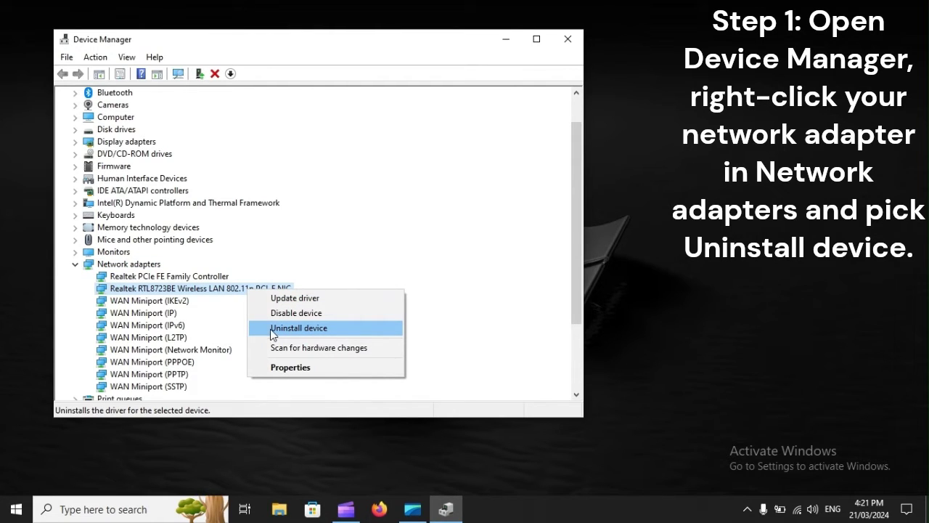
{"action": "left_click", "coordinate": [331, 333]}
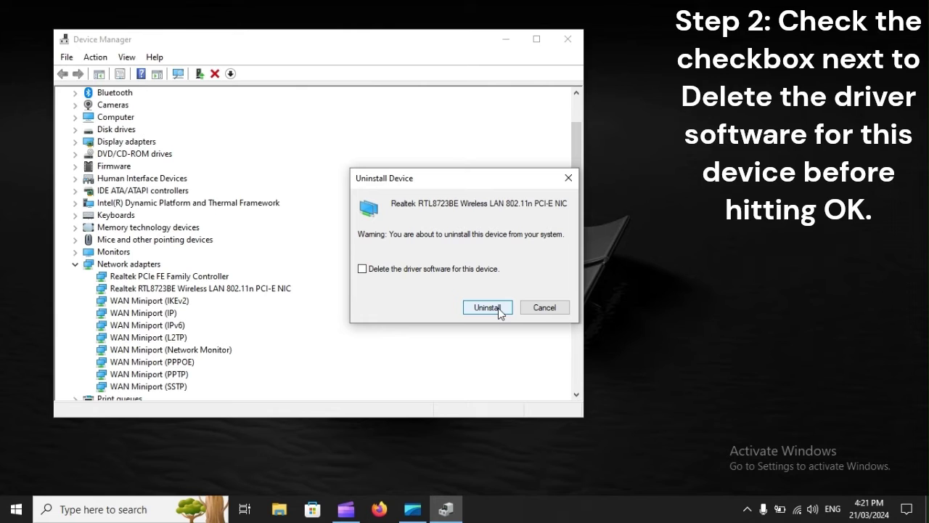
Restart the computer from the Start menu's power options.
{"action": "left_click", "coordinate": [16, 509]}
{"action": "left_click", "coordinate": [17, 478]}
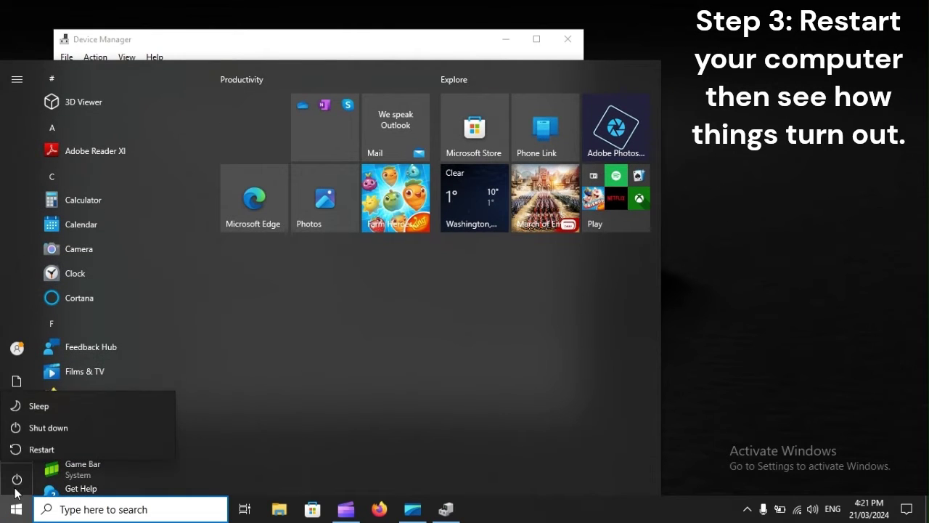
{"action": "left_click", "coordinate": [75, 445]}
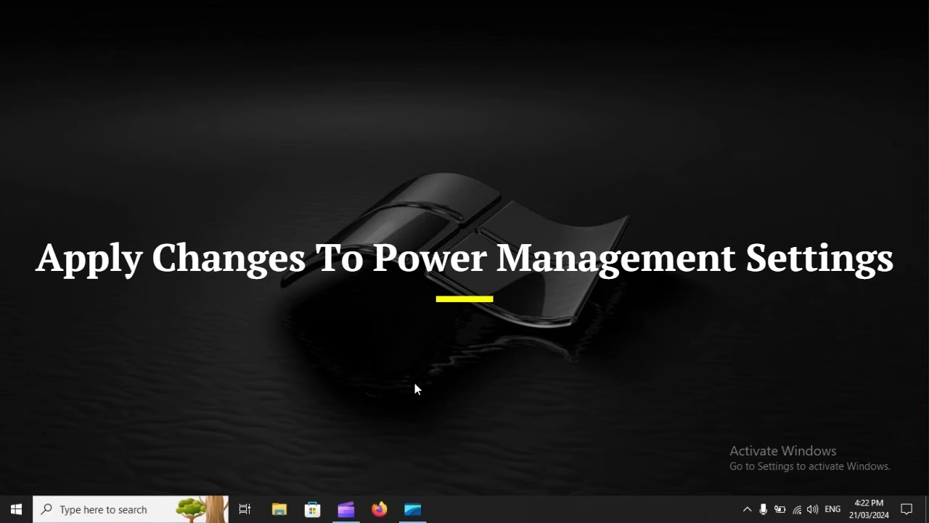
Launch Device Manager again by searching devmgmt.msc.
{"action": "key", "text": "super"}
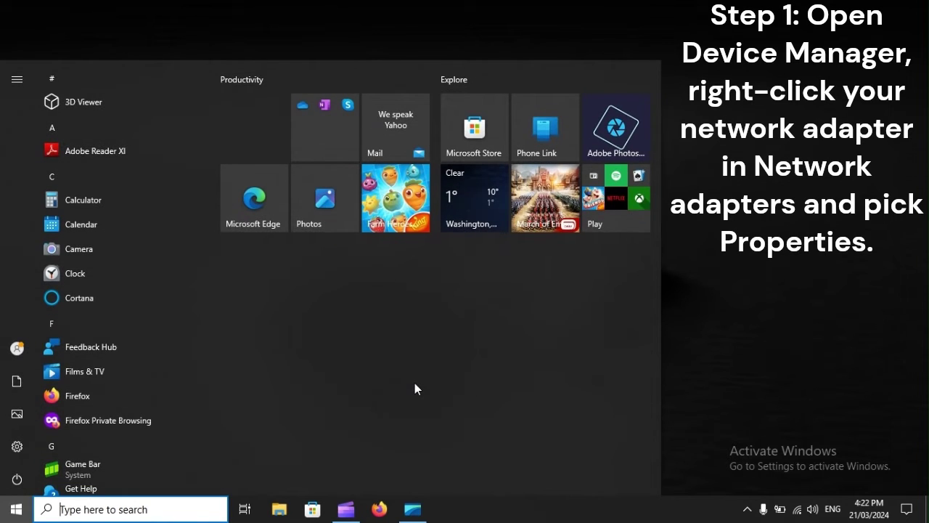
{"action": "type", "text": "devmgmt.msc"}
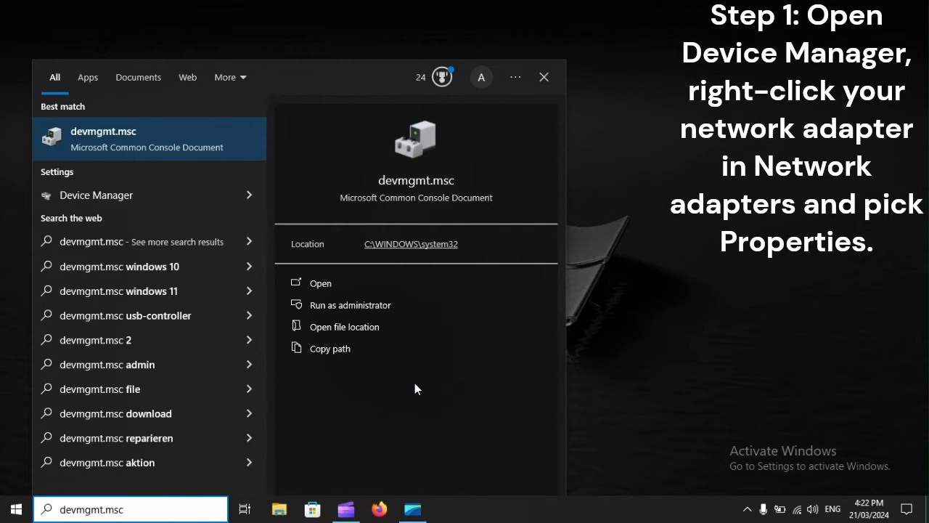
{"action": "key", "text": "Return"}
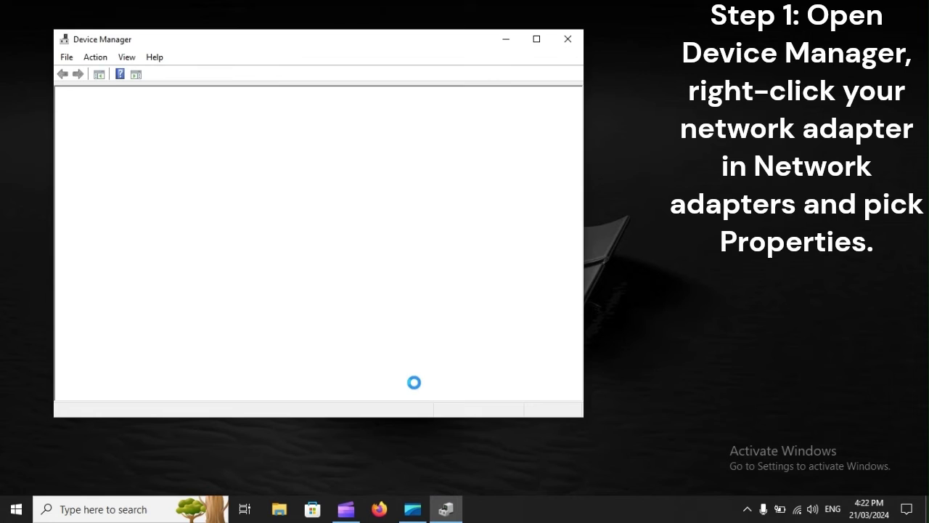
Open Properties for the Realtek RTL8723BE wireless adapter under Network adapters.
{"action": "left_click", "coordinate": [154, 302]}
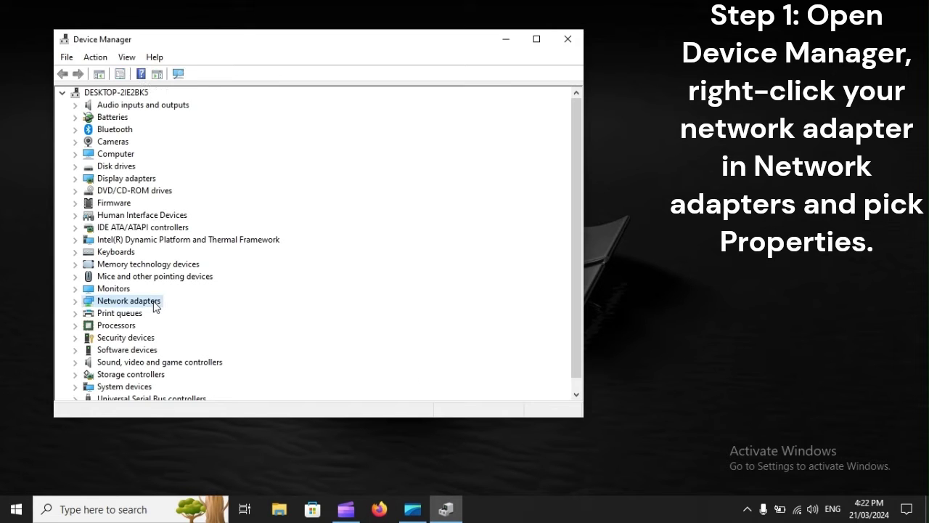
{"action": "left_click", "coordinate": [76, 302]}
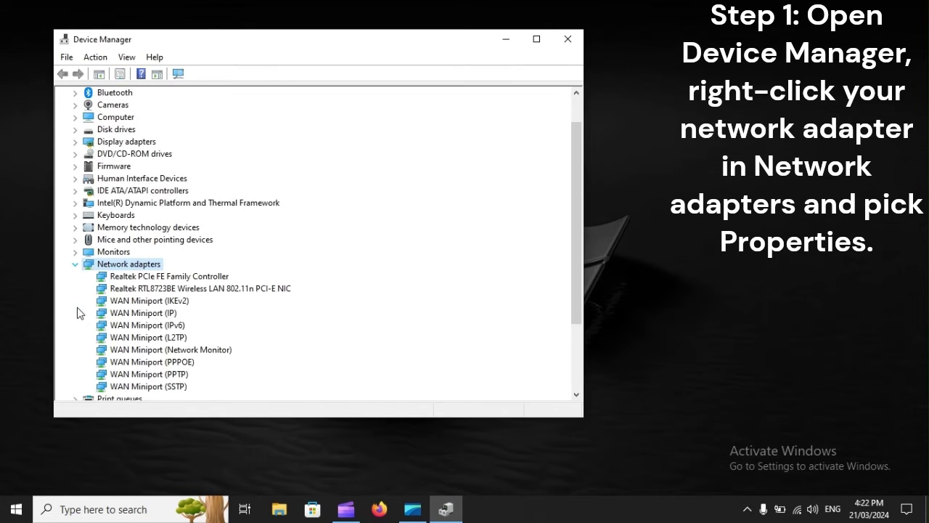
{"action": "left_click", "coordinate": [244, 291]}
{"action": "right_click", "coordinate": [244, 294]}
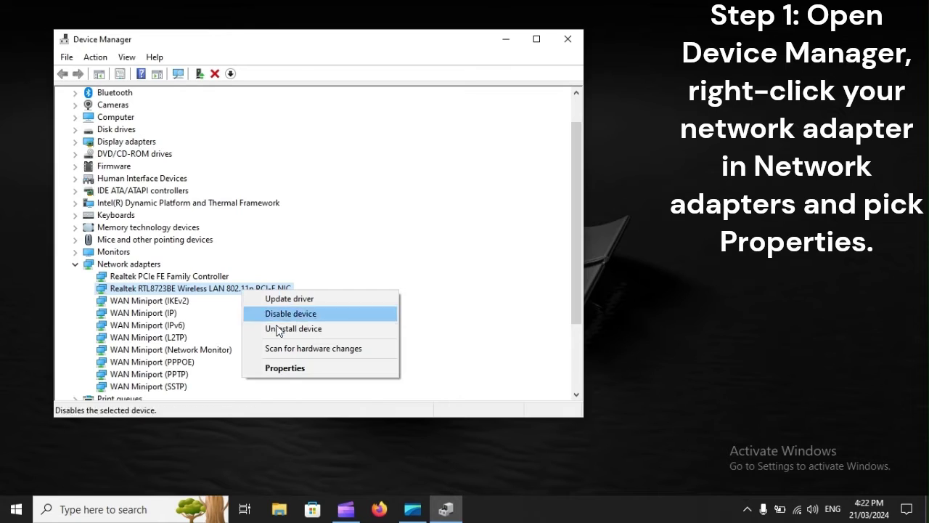
{"action": "left_click", "coordinate": [306, 368]}
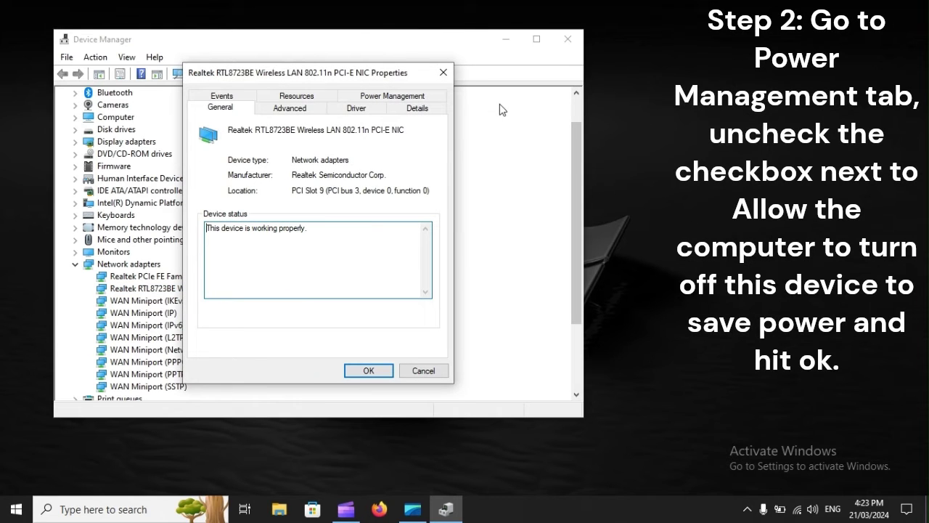
Show the wireless adapter's Power Management settings to turn off power saving.
{"action": "left_click", "coordinate": [394, 94]}
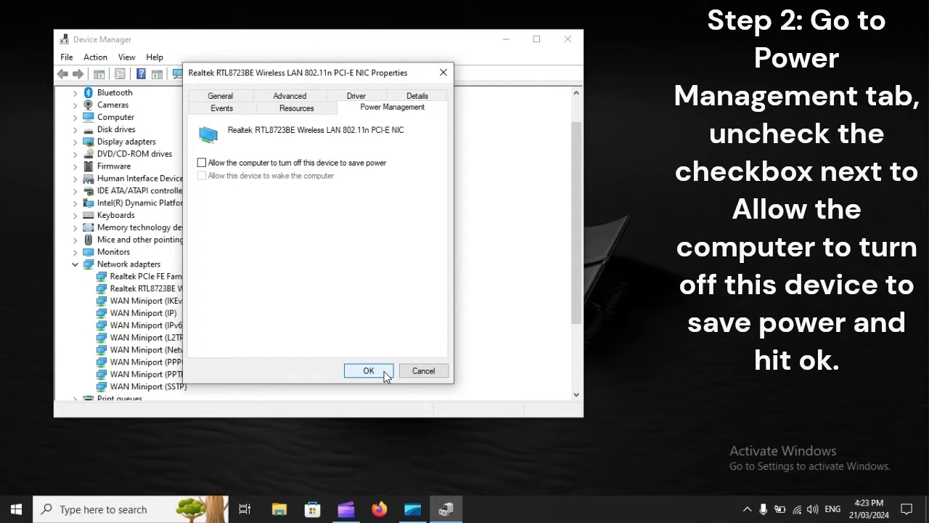
Bring up the Start menu's power options to restart the computer.
{"action": "left_click", "coordinate": [16, 509]}
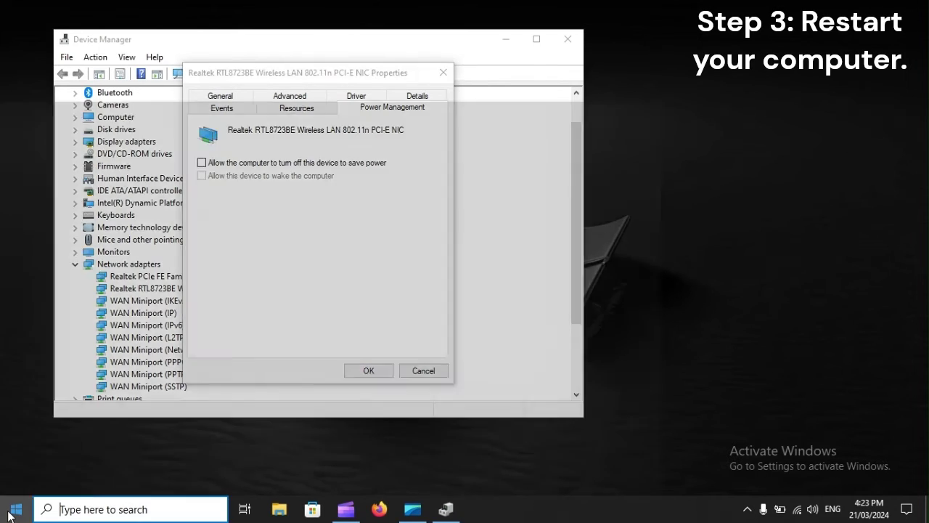
{"action": "left_click", "coordinate": [15, 485]}
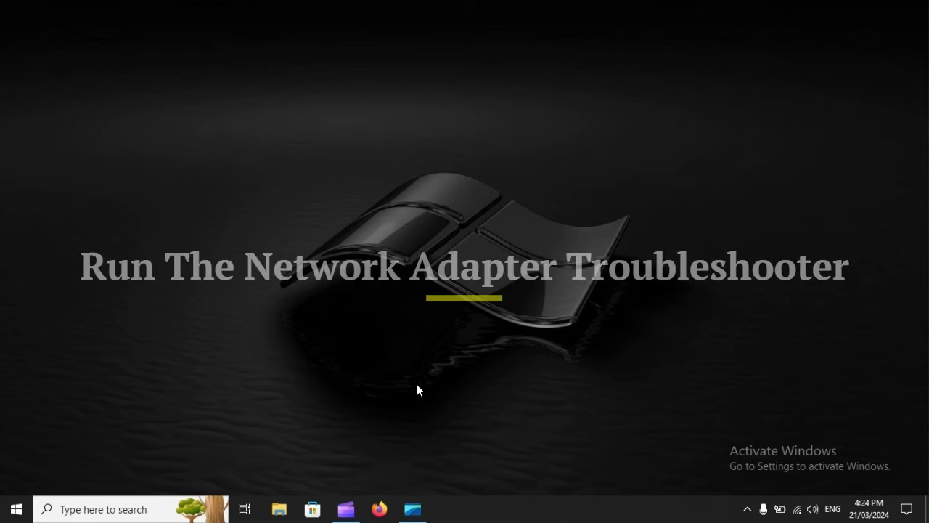
Navigate Settings to Update & Security > Troubleshoot > Additional troubleshooters.
{"action": "key", "text": "super+i"}
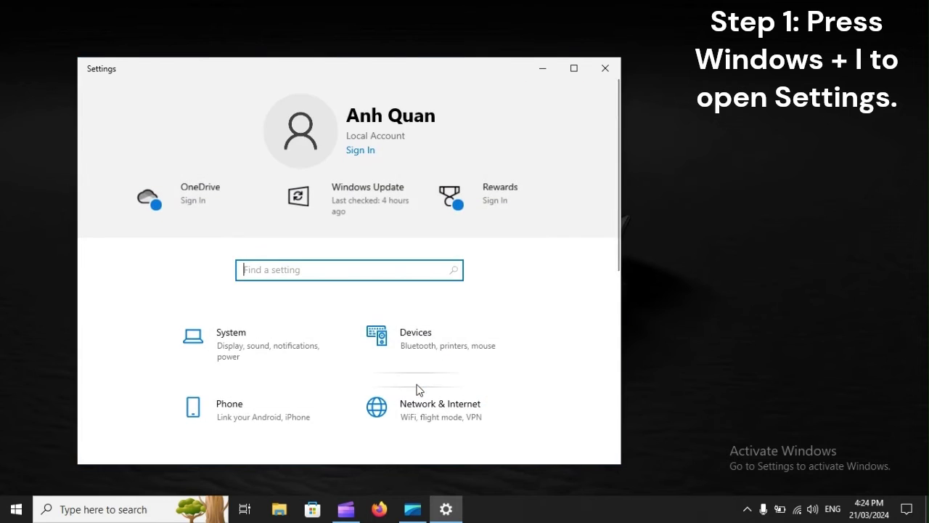
{"action": "scroll", "coordinate": [416, 385], "scroll_direction": "down", "scroll_amount": 1}
{"action": "scroll", "coordinate": [417, 390], "scroll_direction": "down", "scroll_amount": 5}
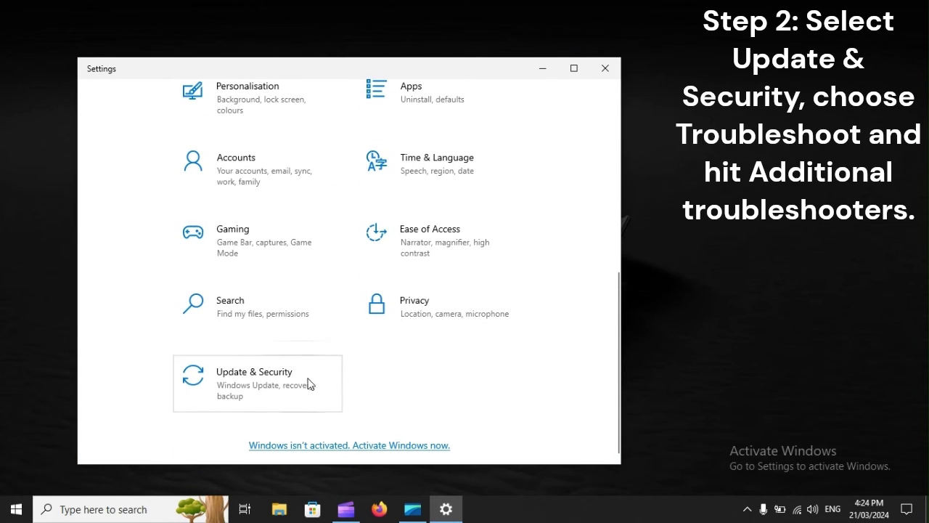
{"action": "left_click", "coordinate": [293, 390]}
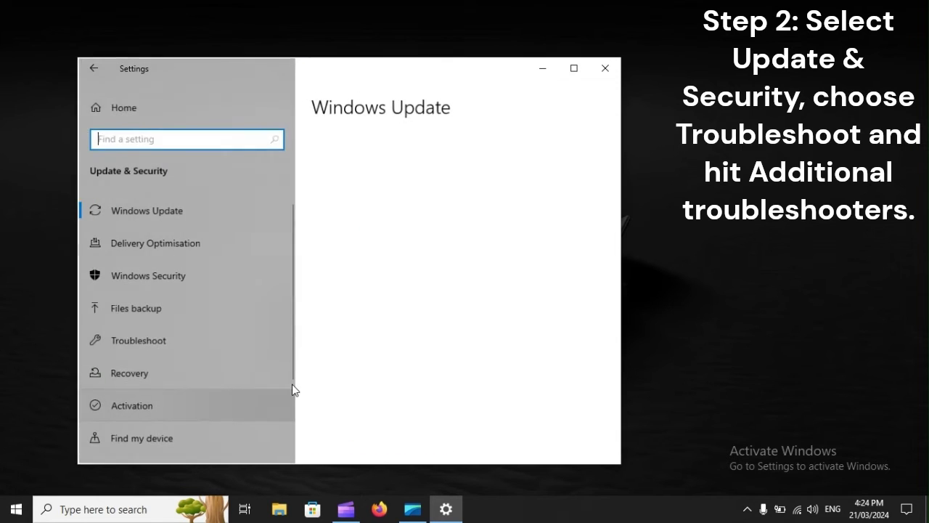
{"action": "left_click", "coordinate": [159, 339]}
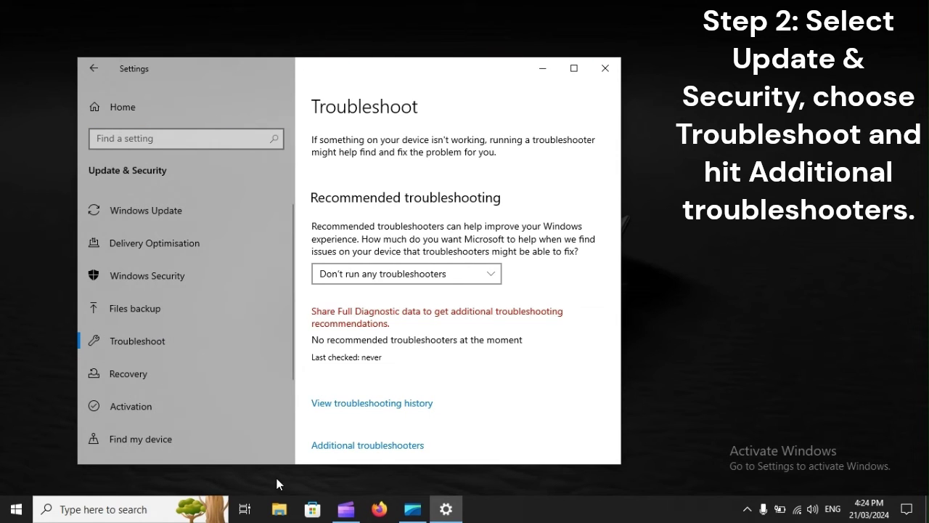
{"action": "left_click", "coordinate": [318, 449]}
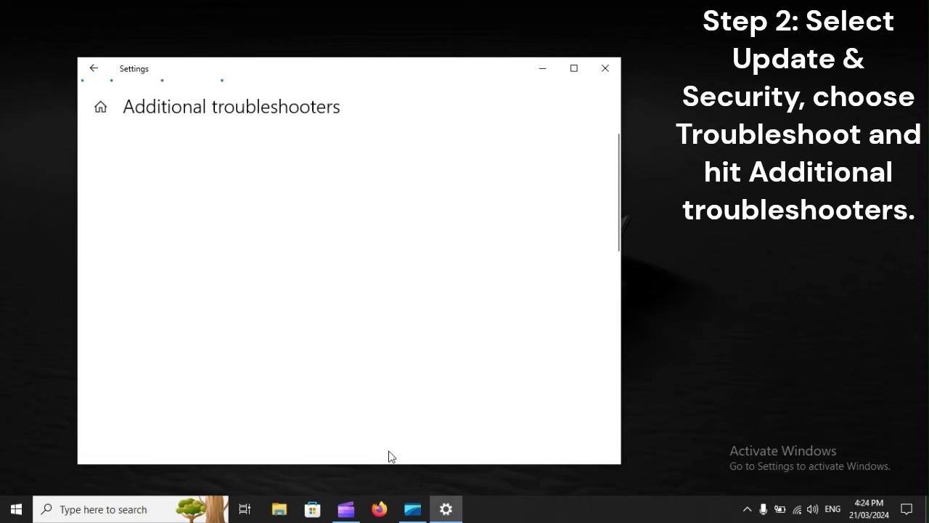
Expand the Network Adapter entry in the additional troubleshooters list.
{"action": "scroll", "coordinate": [390, 456], "scroll_direction": "down", "scroll_amount": 4}
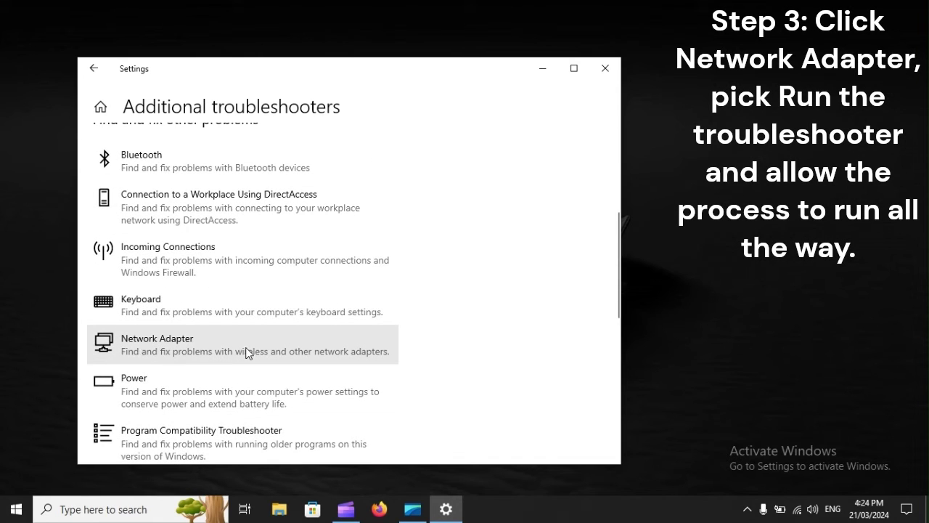
{"action": "left_click", "coordinate": [247, 344]}
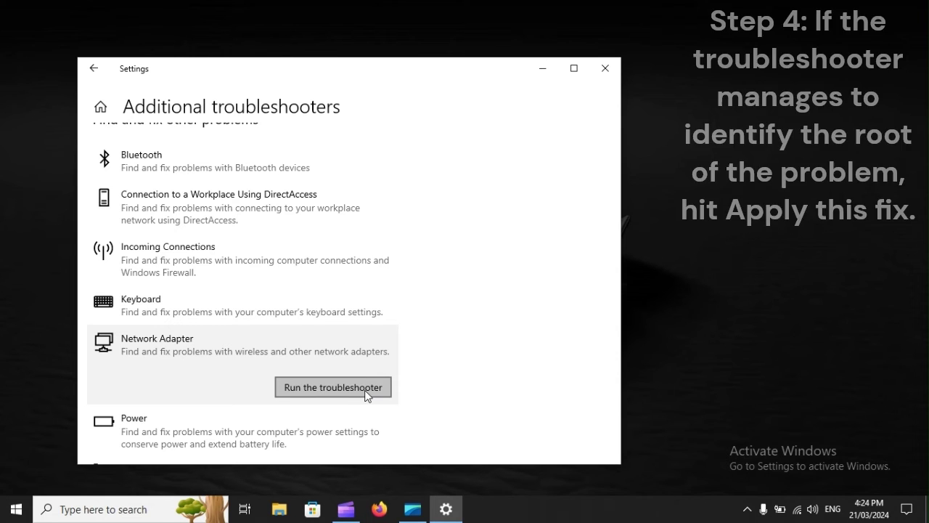
Restart the computer from the Start menu's power options.
{"action": "left_click", "coordinate": [13, 509]}
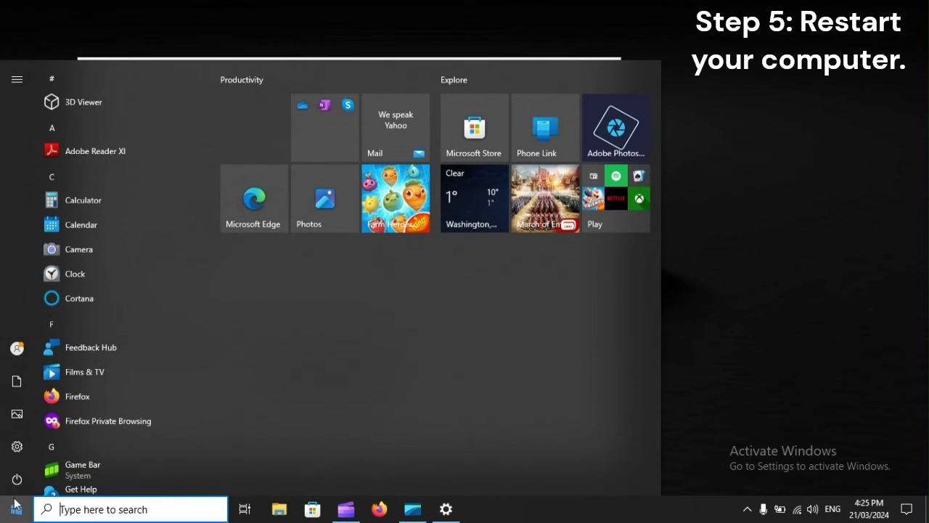
{"action": "left_click", "coordinate": [17, 478]}
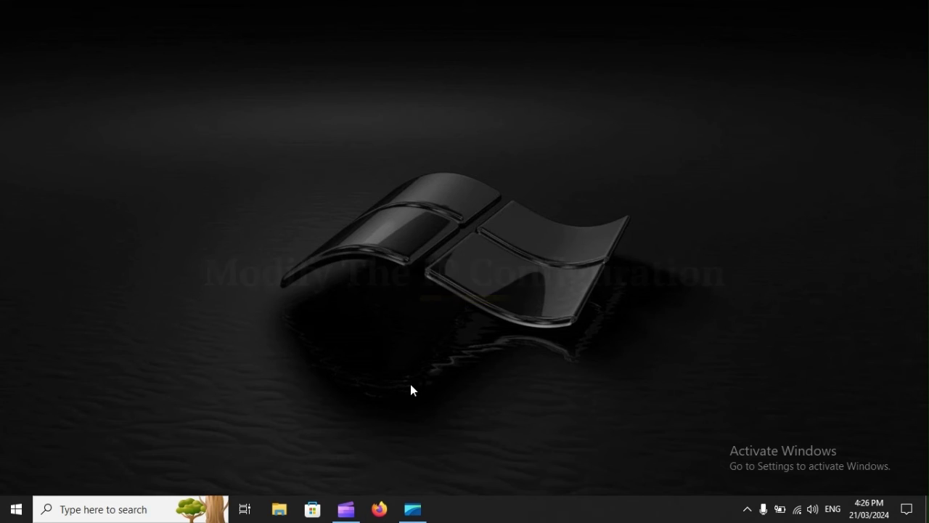
Search for cmd and launch Command Prompt as administrator.
{"action": "key", "text": "super"}
{"action": "type", "text": "cmd"}
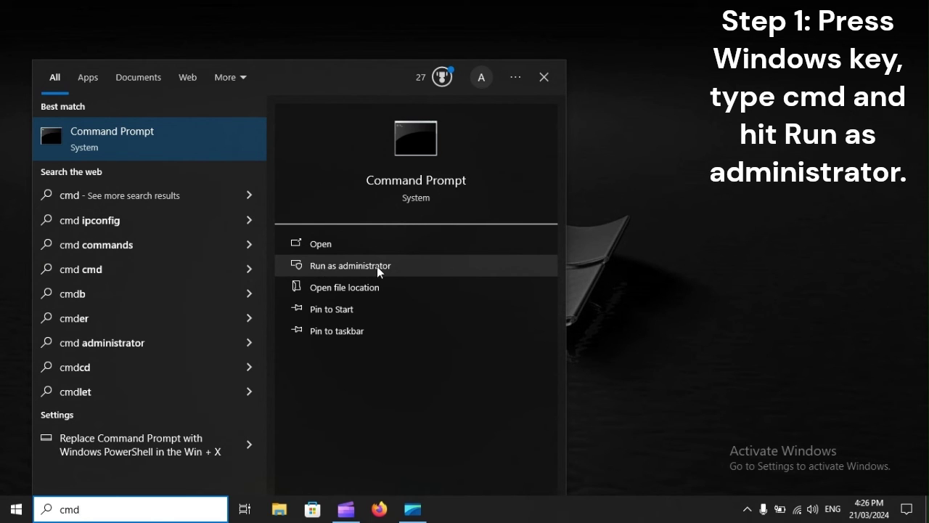
{"action": "left_click", "coordinate": [350, 266]}
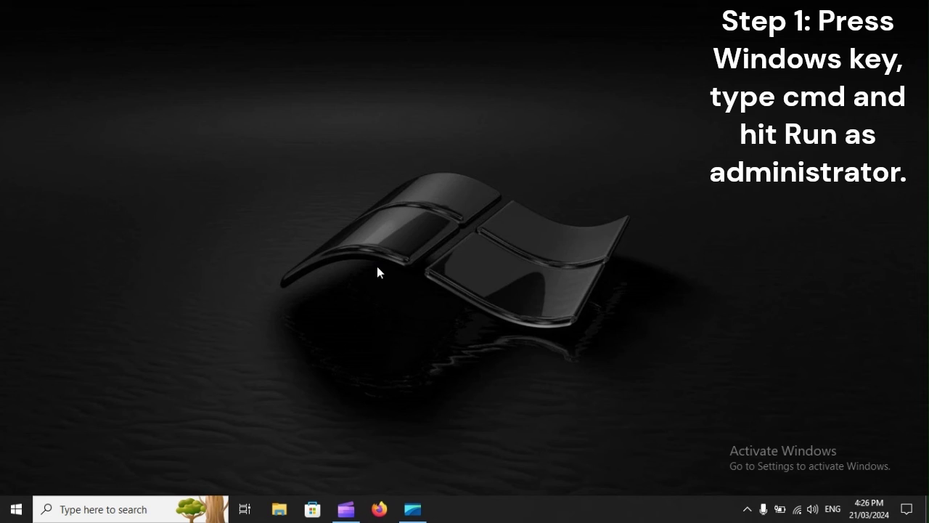
Run ipconfig /flushdns, ipconfig /renew and ipconfig /release in the prompt.
{"action": "type", "text": "ipc"}
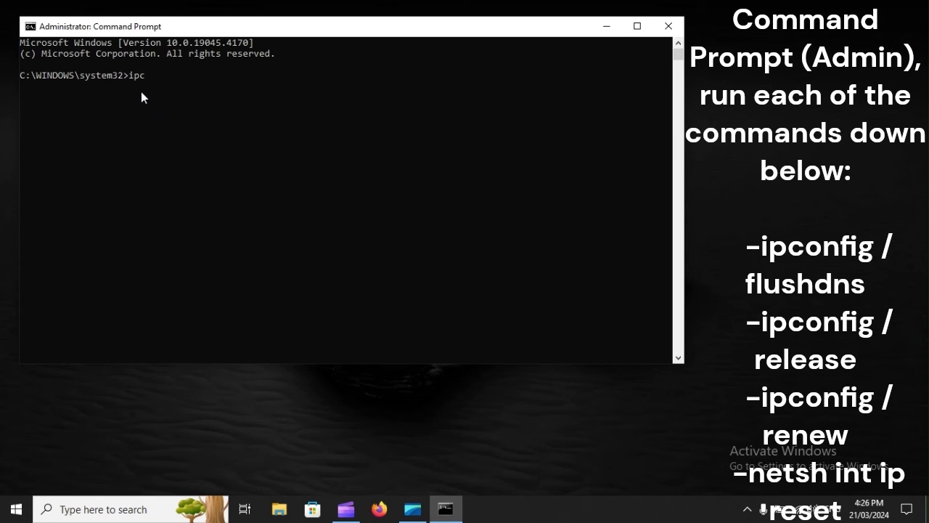
{"action": "type", "text": "onfig /flushdns"}
{"action": "key", "text": "BackSpace"}
{"action": "key", "text": "BackSpace"}
{"action": "key", "text": "BackSpace"}
{"action": "key", "text": "BackSpace"}
{"action": "key", "text": "BackSpace"}
{"action": "key", "text": "BackSpace"}
{"action": "key", "text": "BackSpace"}
{"action": "key", "text": "BackSpace"}
{"action": "type", "text": "renew"}
{"action": "key", "text": "BackSpace"}
{"action": "key", "text": "BackSpace"}
{"action": "key", "text": "BackSpace"}
{"action": "type", "text": "lease"}
{"action": "key", "text": "BackSpace"}
{"action": "key", "text": "BackSpace"}
{"action": "key", "text": "BackSpace"}
{"action": "key", "text": "BackSpace"}
{"action": "key", "text": "BackSpace"}
{"action": "key", "text": "BackSpace"}
{"action": "key", "text": "BackSpace"}
{"action": "key", "text": "BackSpace"}
{"action": "key", "text": "BackSpace"}
{"action": "key", "text": "BackSpace"}
{"action": "key", "text": "BackSpace"}
{"action": "key", "text": "BackSpace"}
{"action": "key", "text": "BackSpace"}
{"action": "key", "text": "BackSpace"}
Paste the netsh int ip reset command, then bring up the Start menu restart option.
{"action": "left_click", "coordinate": [140, 89]}
{"action": "right_click", "coordinate": [141, 89]}
{"action": "left_click", "coordinate": [27, 513]}
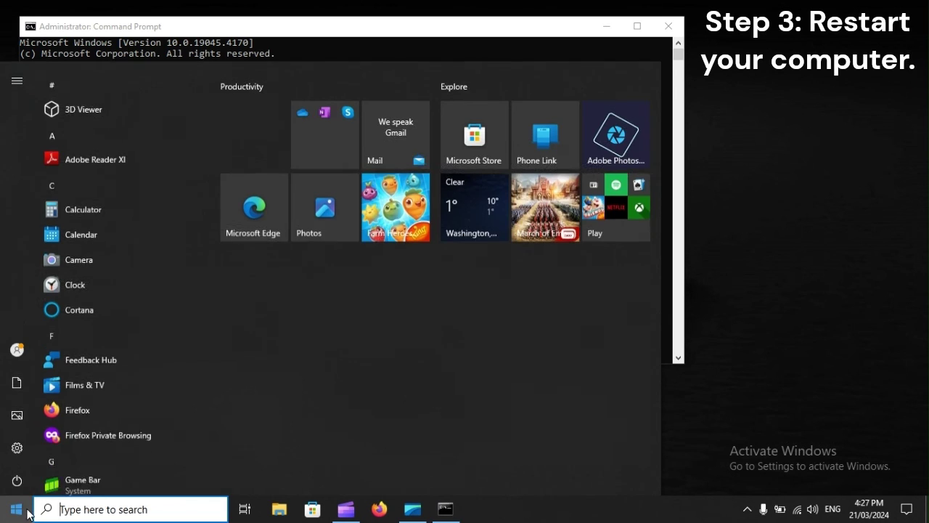
{"action": "left_click", "coordinate": [17, 479]}
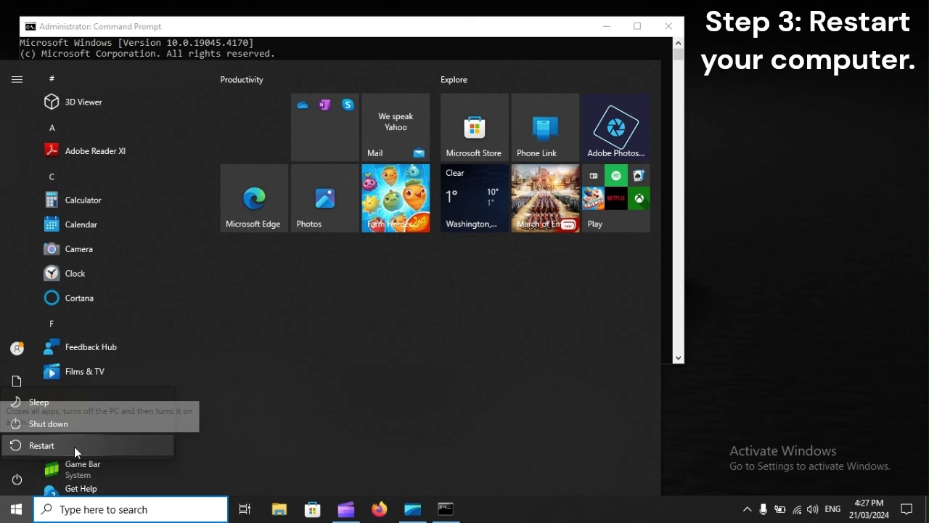